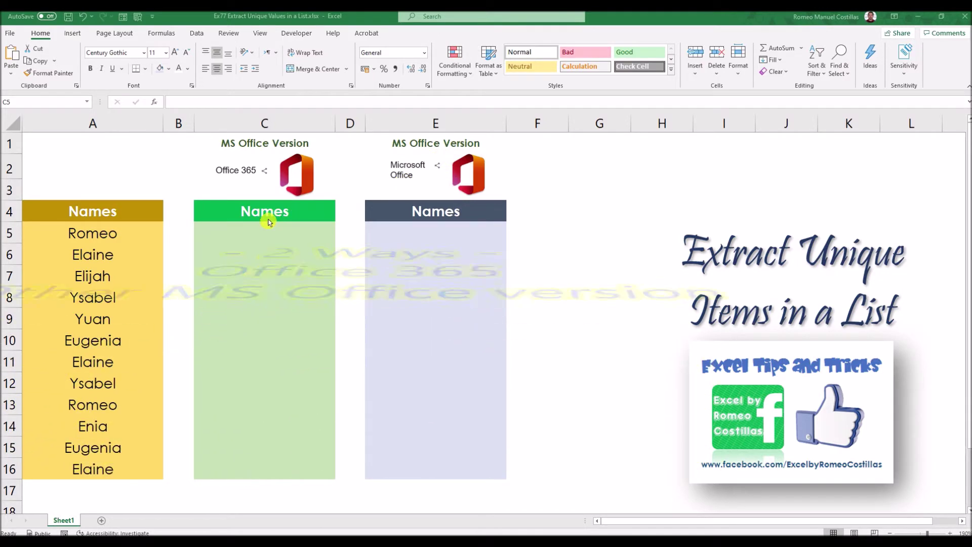
# - Enter =UNIQUE($A$5:$A$16) in cell C5 to extract the unique names under the Office 365 heading
pyautogui.click(258, 234)
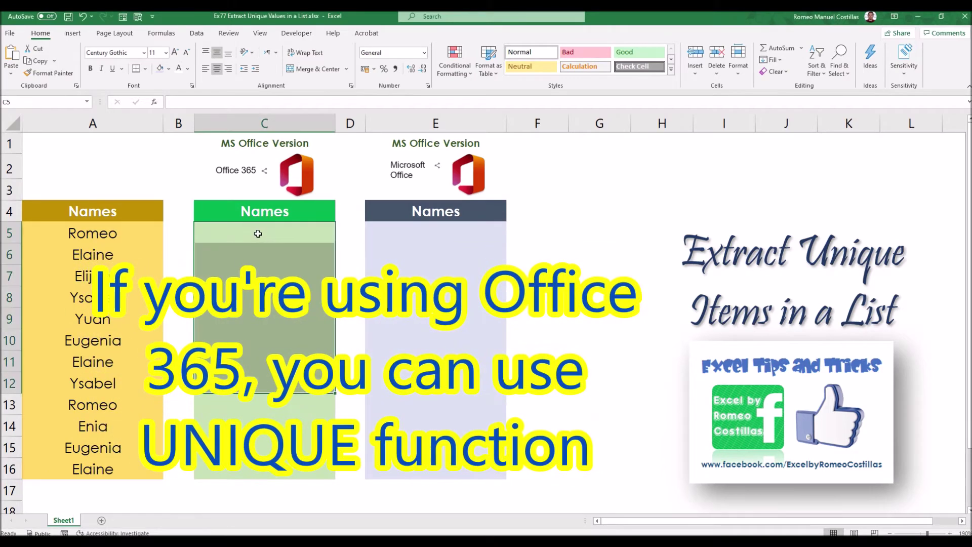
pyautogui.click(257, 234)
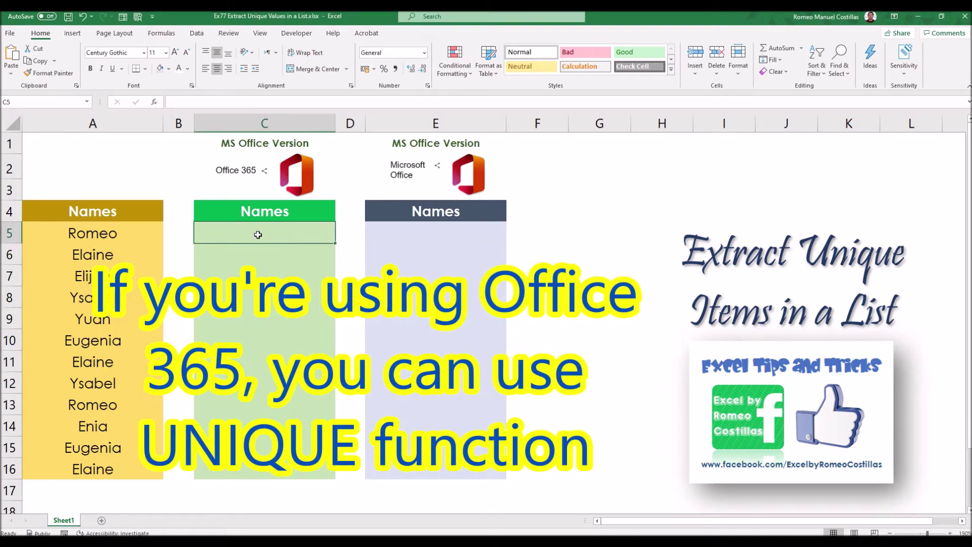
pyautogui.write('=')
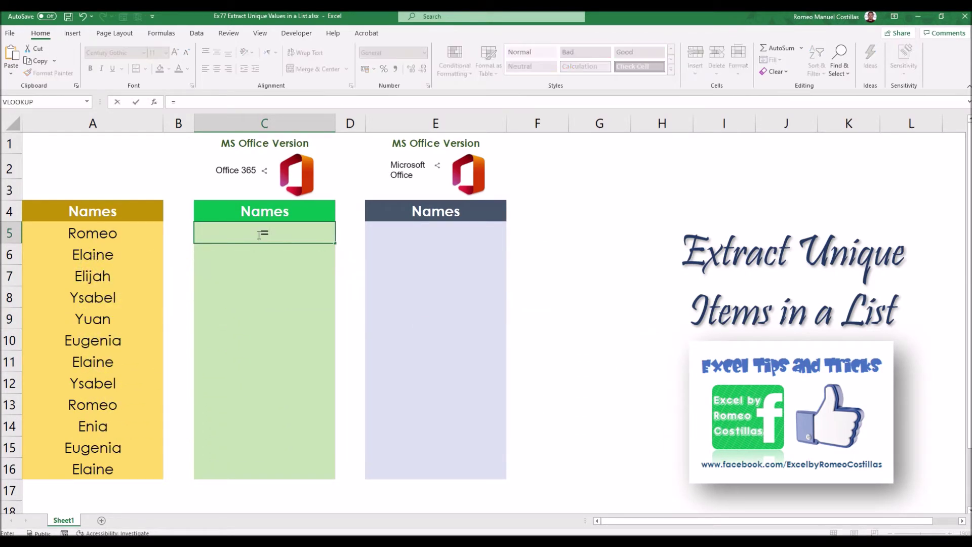
pyautogui.write('unique')
pyautogui.press('Tab')
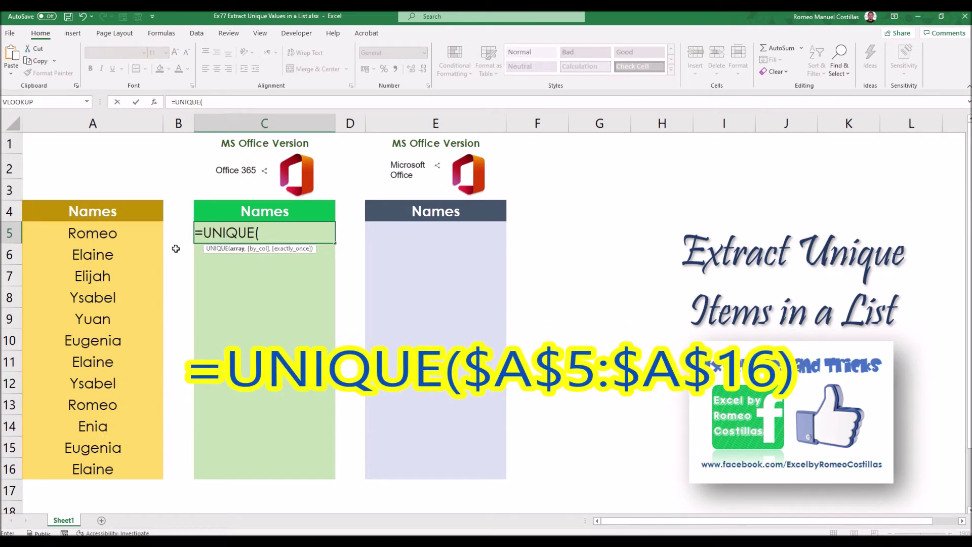
pyautogui.moveTo(134, 236); pyautogui.dragTo(114, 470)
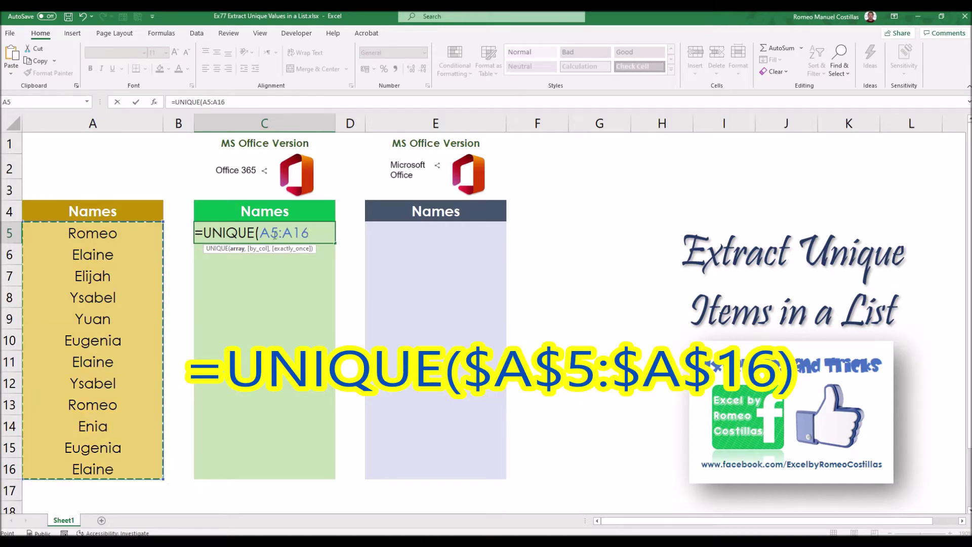
pyautogui.press('F4')
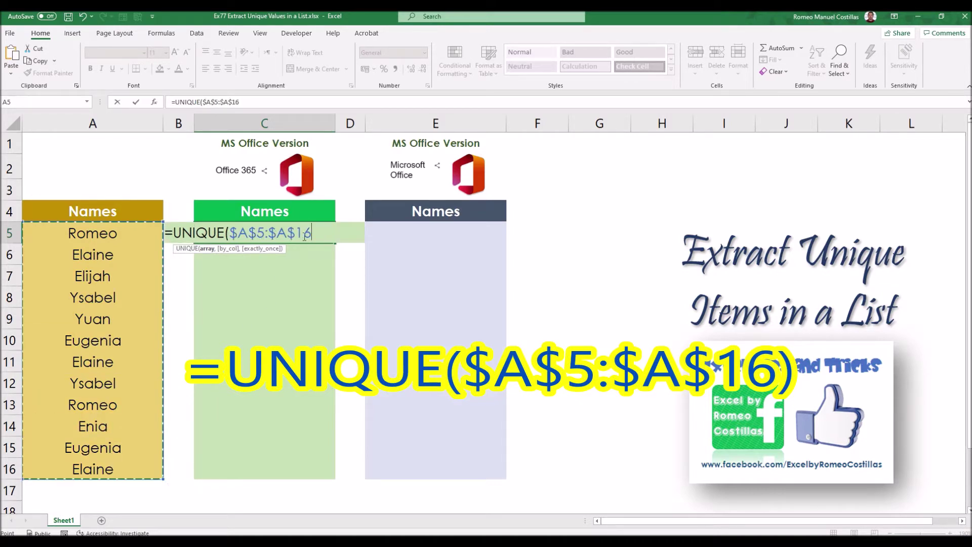
pyautogui.write(')')
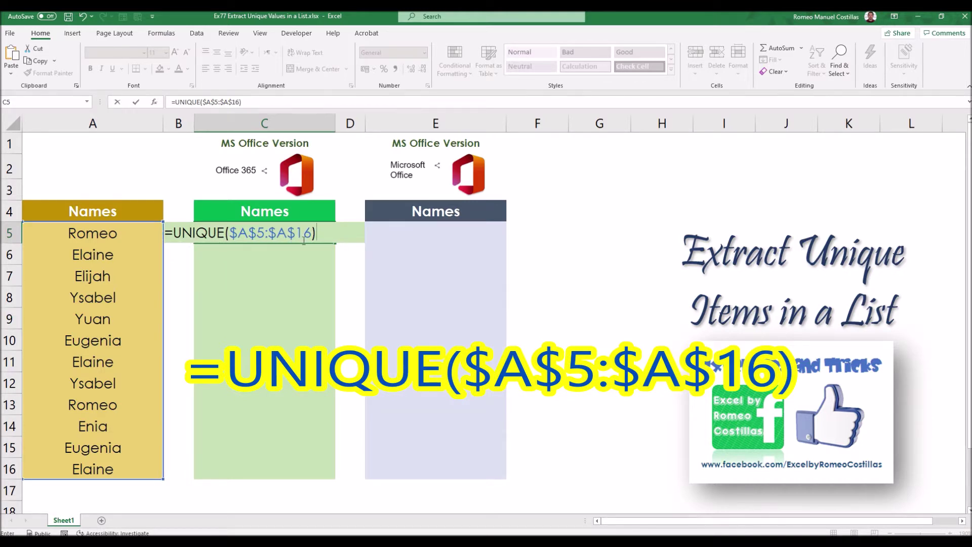
pyautogui.press('Return')
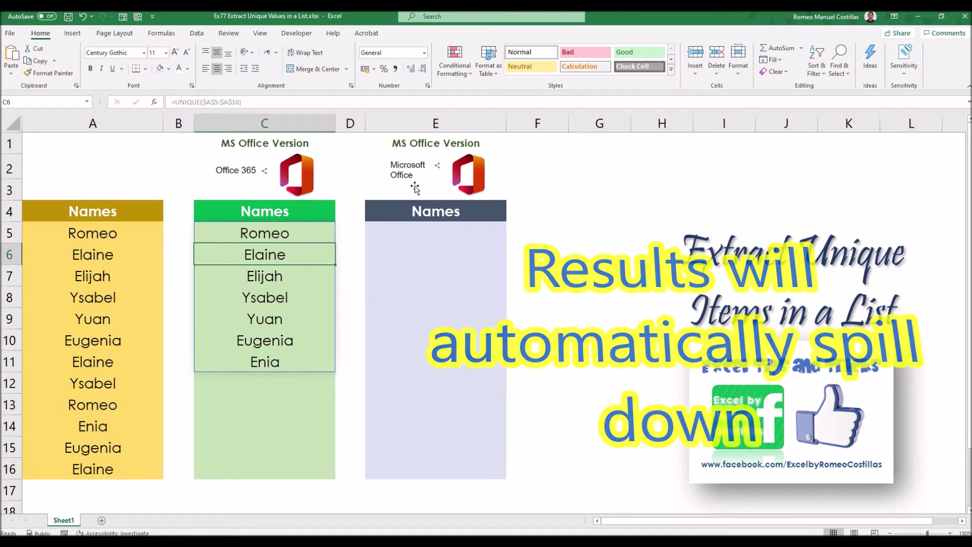
# - Begin an INDEX formula in cell E5 with the absolute range $A$5:$A$16 as its array
pyautogui.click(408, 231)
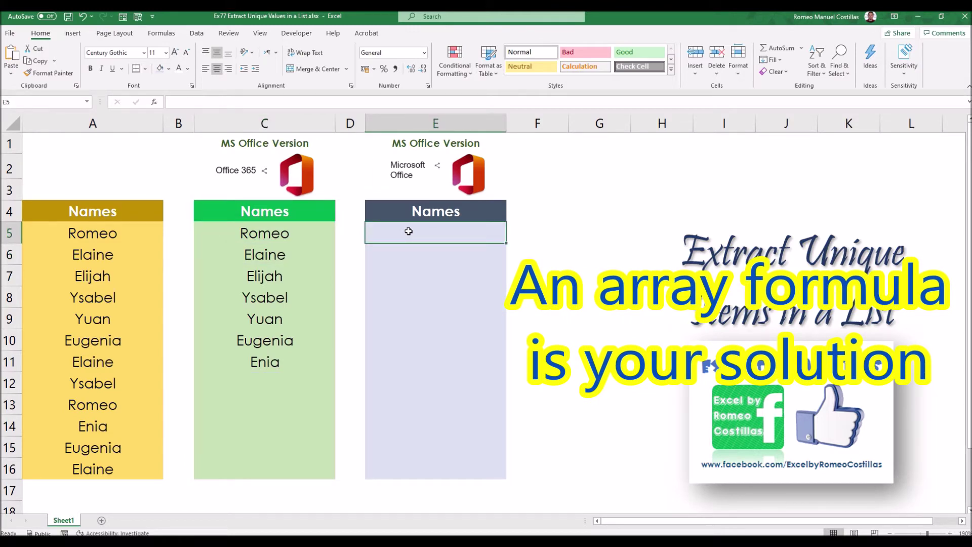
pyautogui.write('=index')
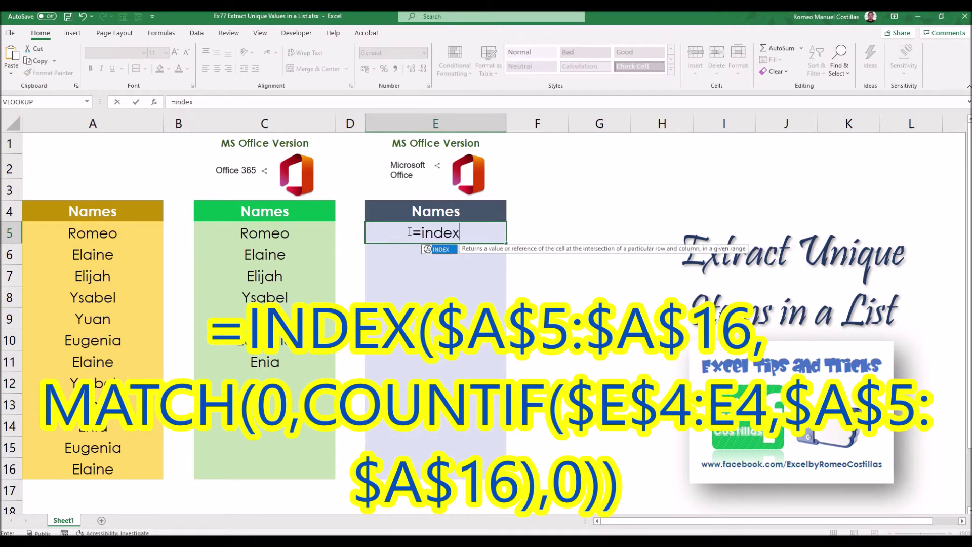
pyautogui.press('Tab')
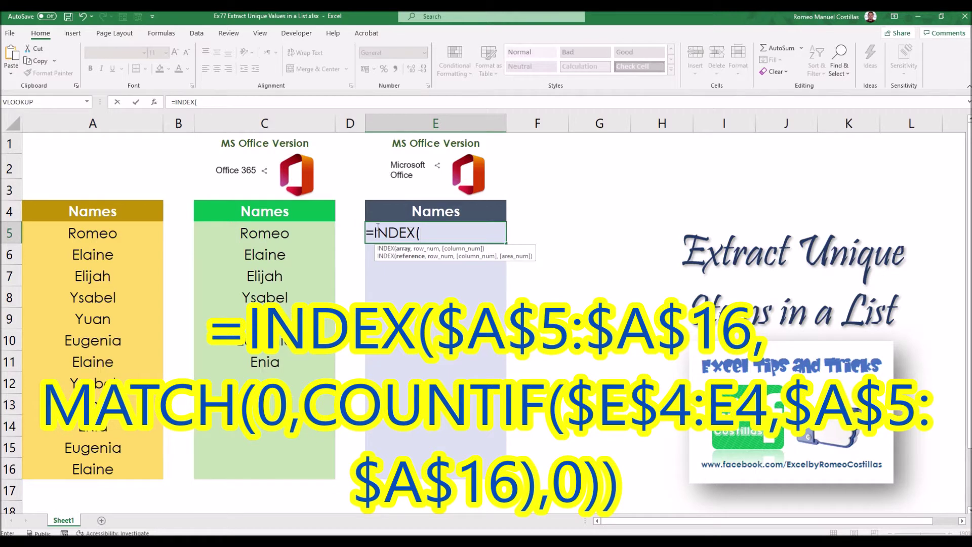
pyautogui.moveTo(146, 232); pyautogui.dragTo(132, 461)
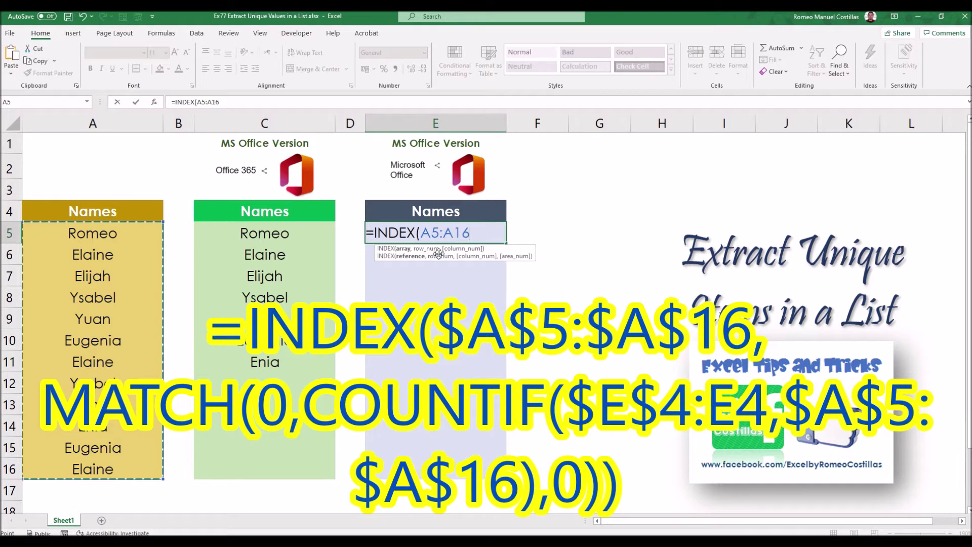
pyautogui.press('F4')
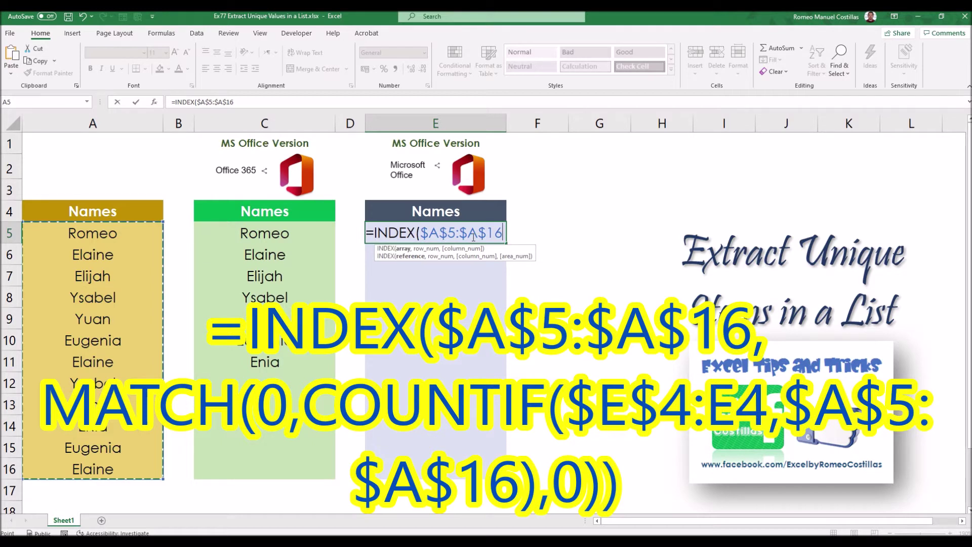
pyautogui.write(',')
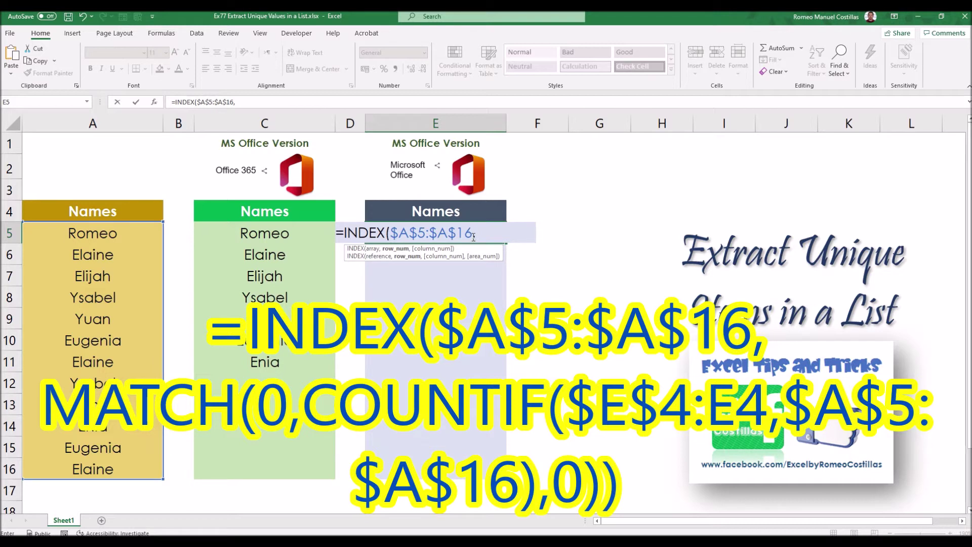
# - Add a nested MATCH to the E5 formula with lookup value 0 and a COUNTIF over the expanding range $E$4:E4
pyautogui.write('match')
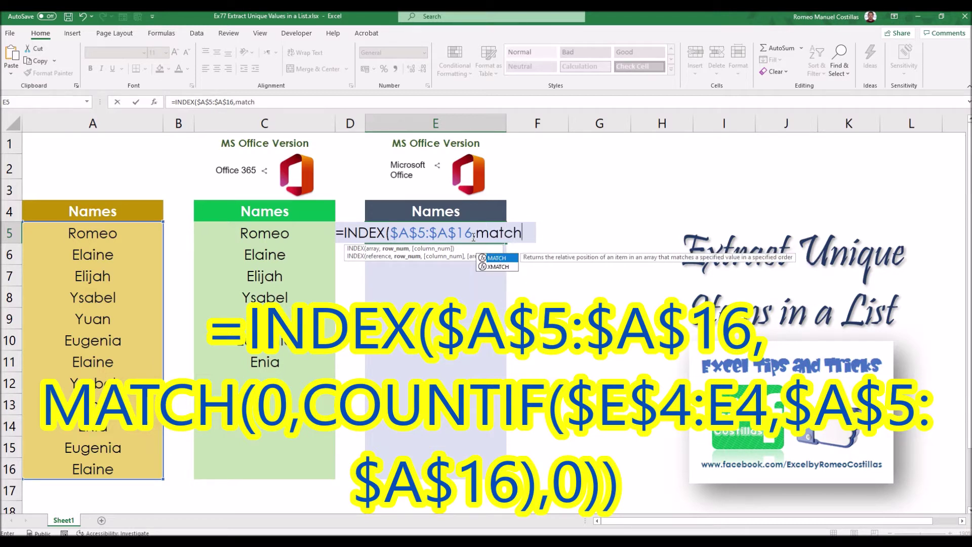
pyautogui.press('Tab')
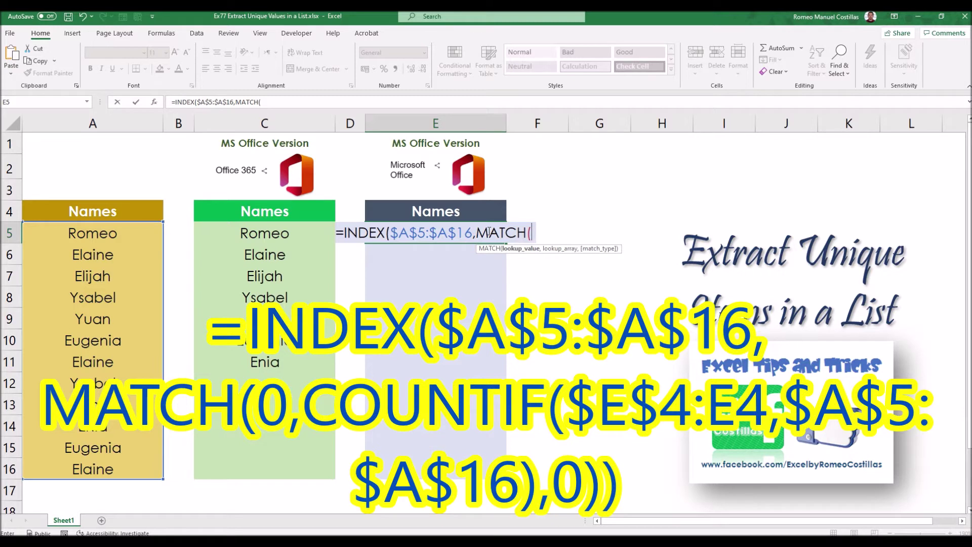
pyautogui.write('0')
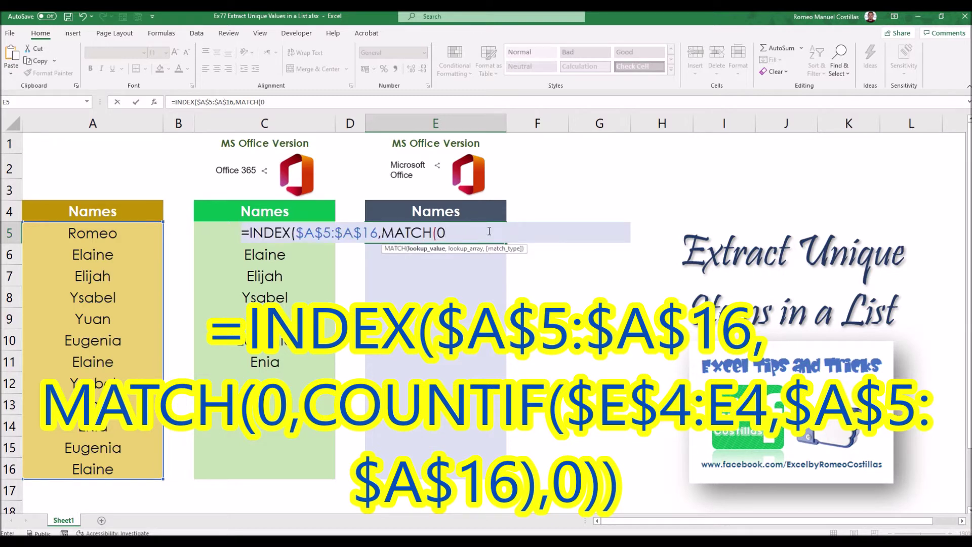
pyautogui.write(',countif(')
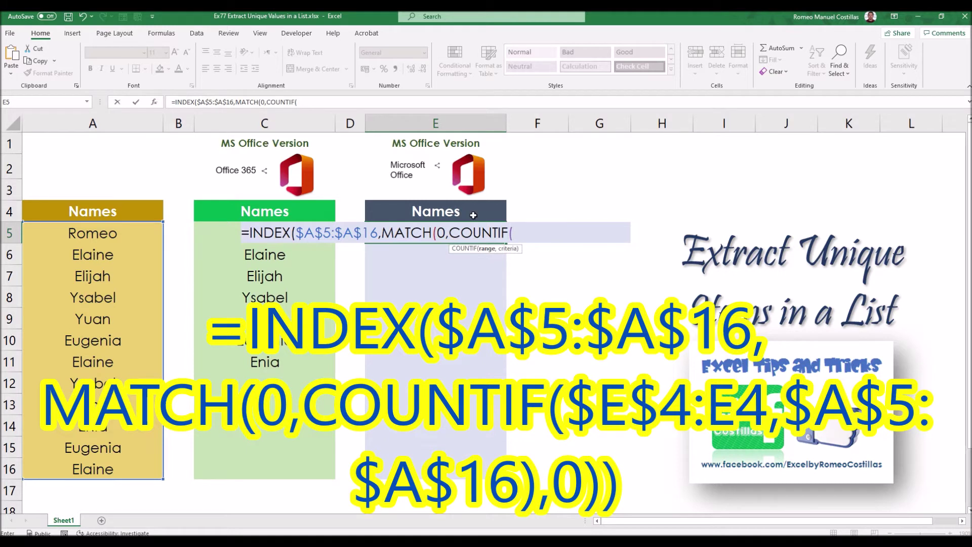
pyautogui.click(473, 211)
pyautogui.press('F8')
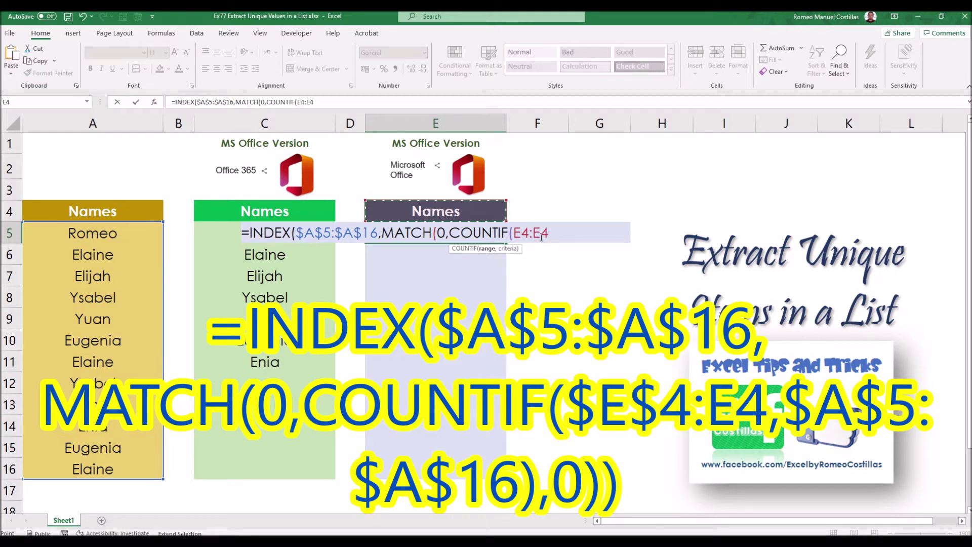
pyautogui.click(522, 231)
pyautogui.press('F4')
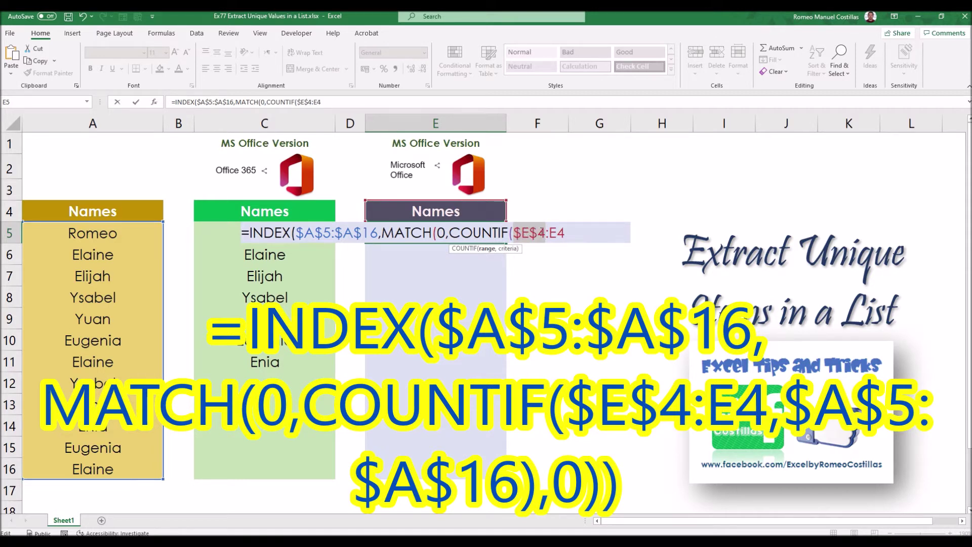
pyautogui.click(571, 236)
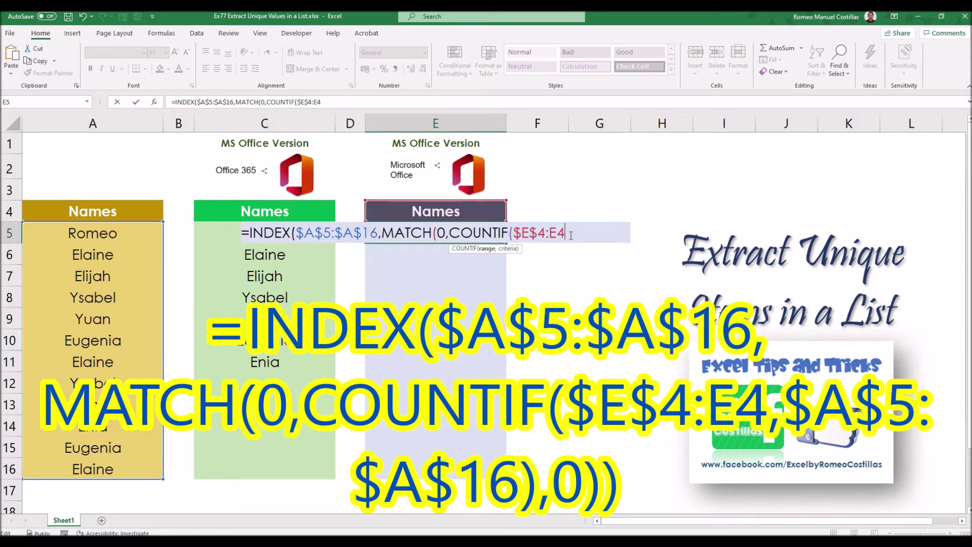
# - Finish E5 as an array formula with COUNTIF criteria $A$5:$A$16 and match type 0, and fill it down to E16
pyautogui.write(',')
pyautogui.moveTo(135, 229); pyautogui.dragTo(131, 464)
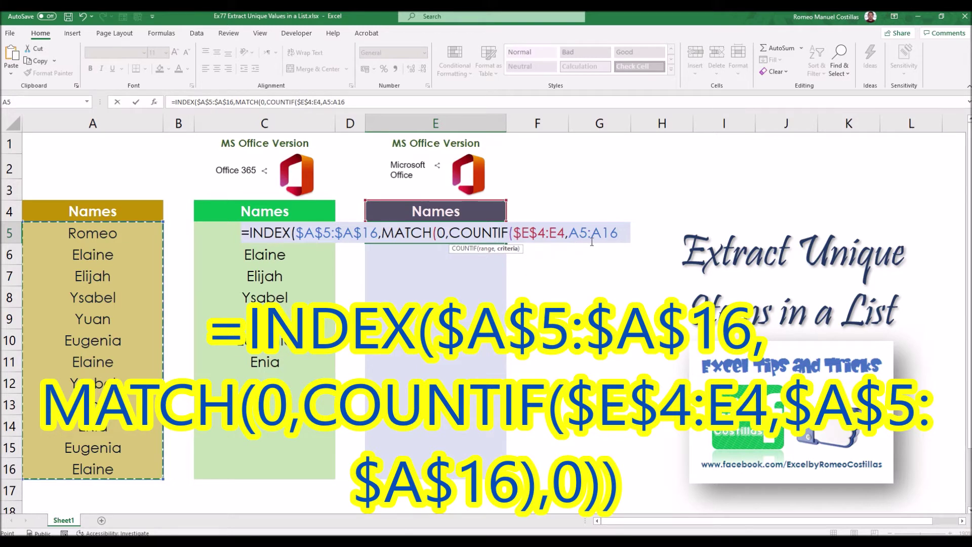
pyautogui.press('F4')
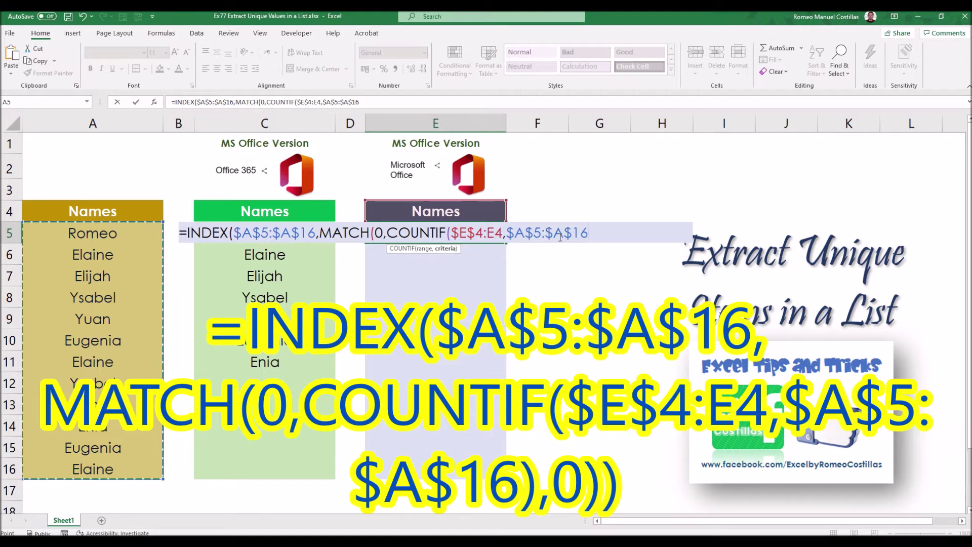
pyautogui.write('),')
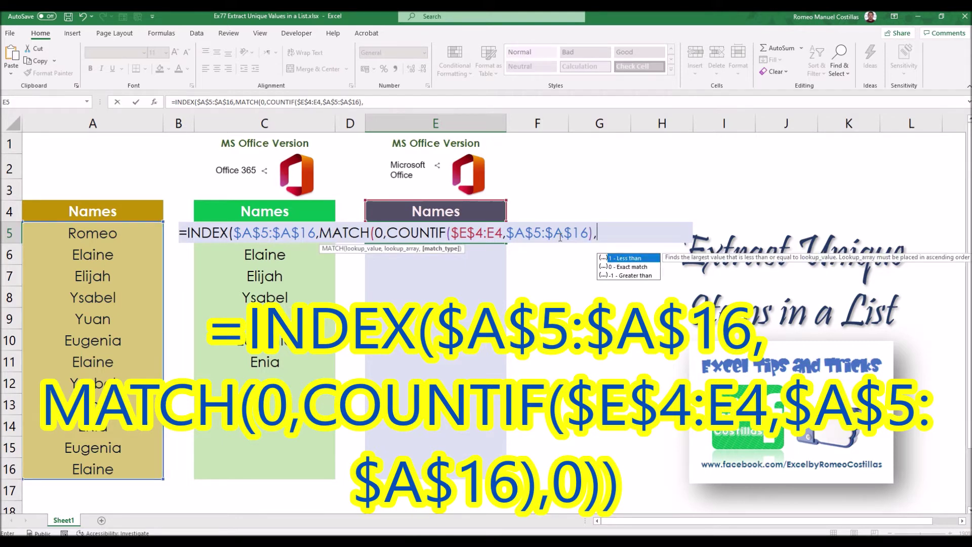
pyautogui.write('0))')
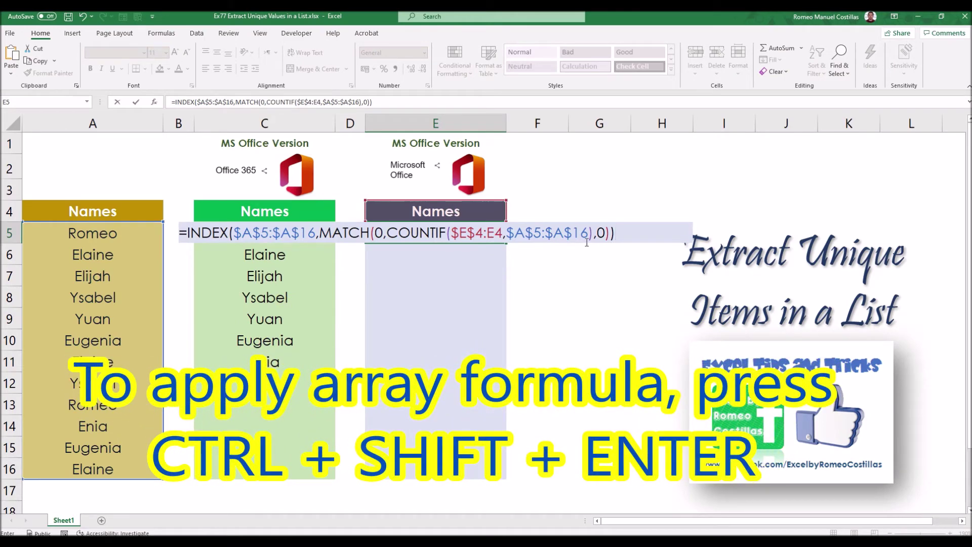
pyautogui.hotkey('ctrl', 'shift', 'Return')
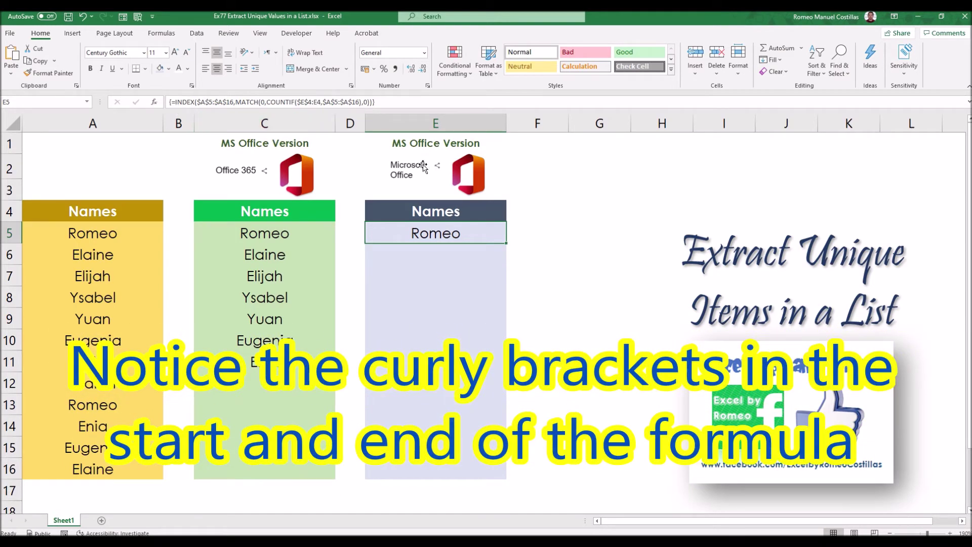
pyautogui.moveTo(506, 243); pyautogui.dragTo(496, 474)
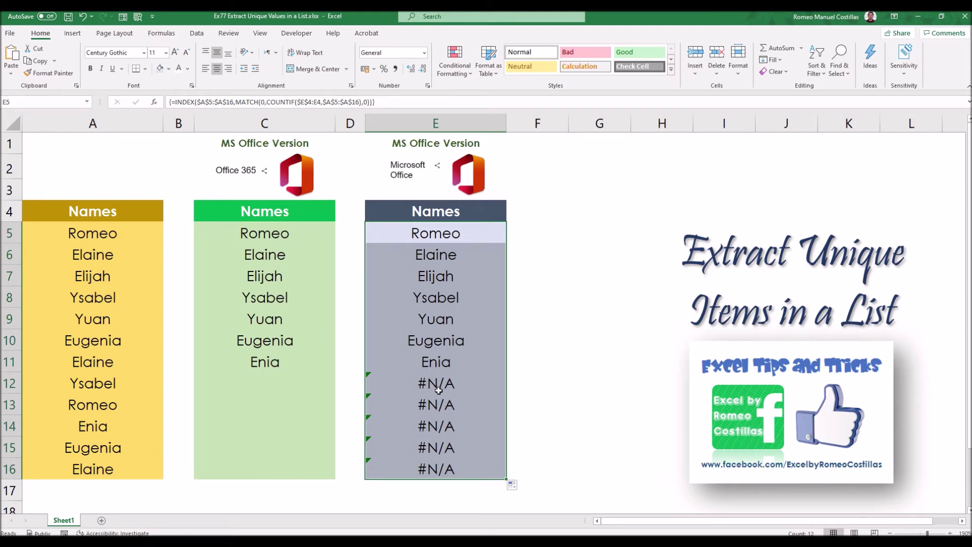
# - Wrap the E5 array formula in IFERROR with "" as the error value, and fill it down to E16
pyautogui.click(427, 235)
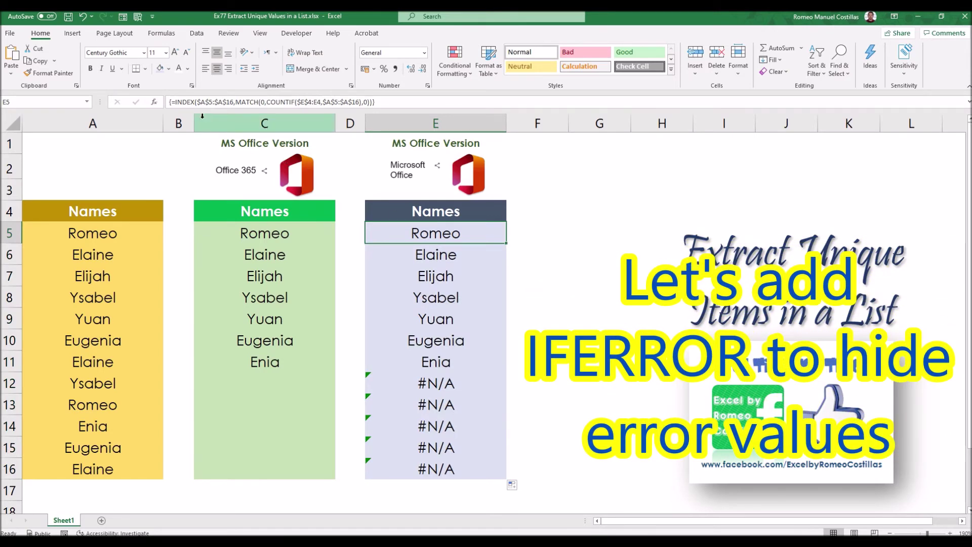
pyautogui.click(173, 102)
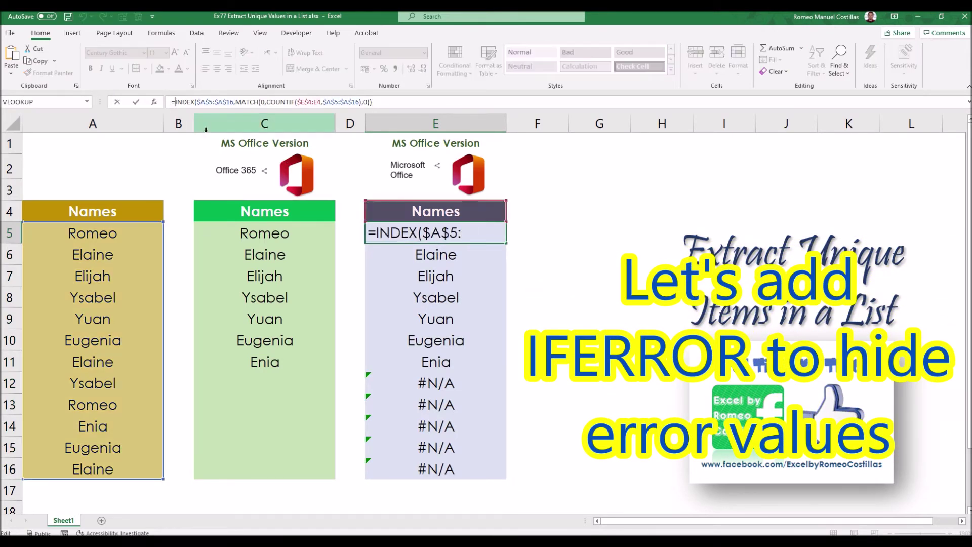
pyautogui.write('iferror')
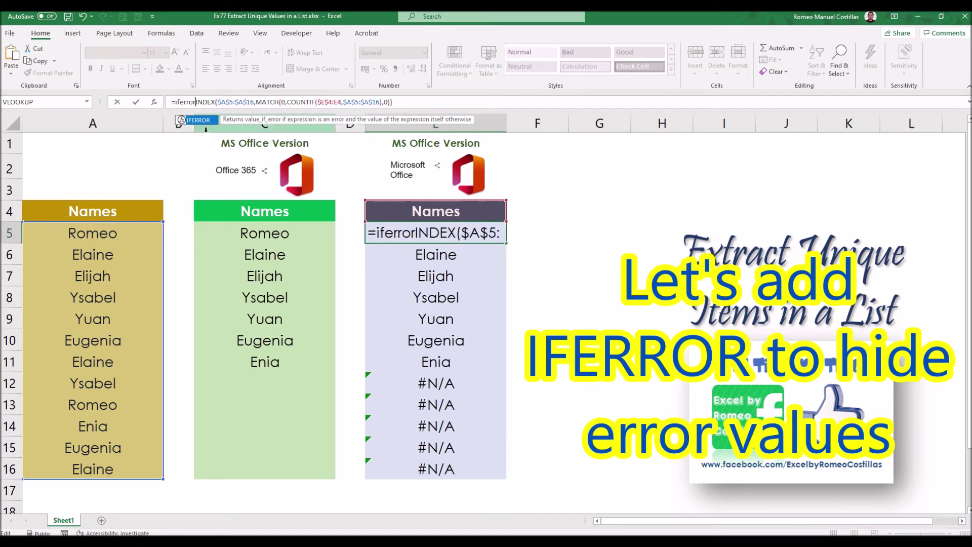
pyautogui.write('(')
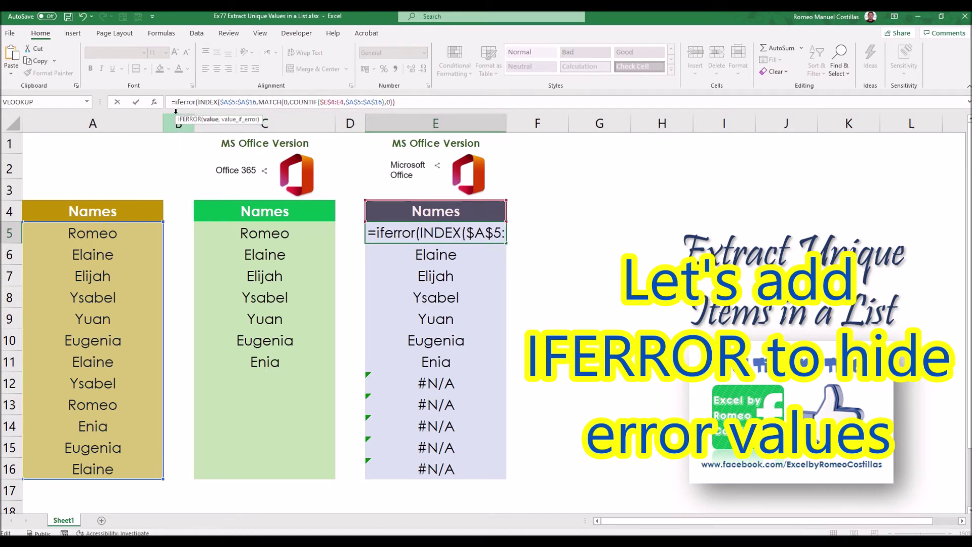
pyautogui.click(423, 102)
pyautogui.write(',""')
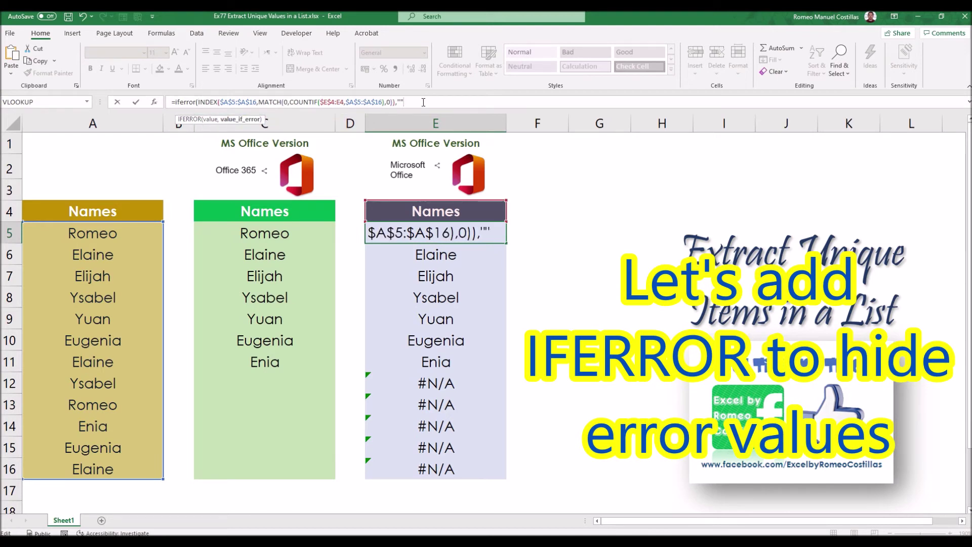
pyautogui.write(')')
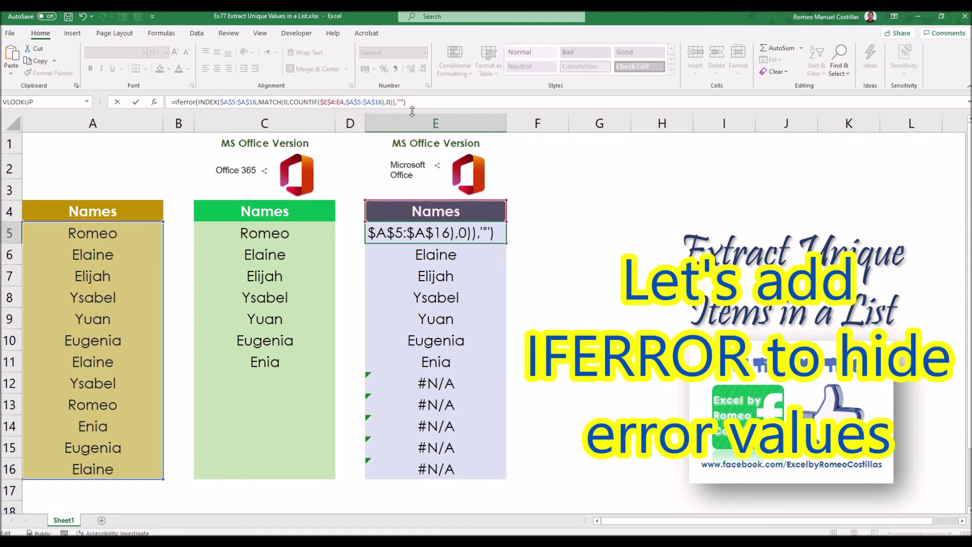
pyautogui.hotkey('ctrl', 'shift', 'Return')
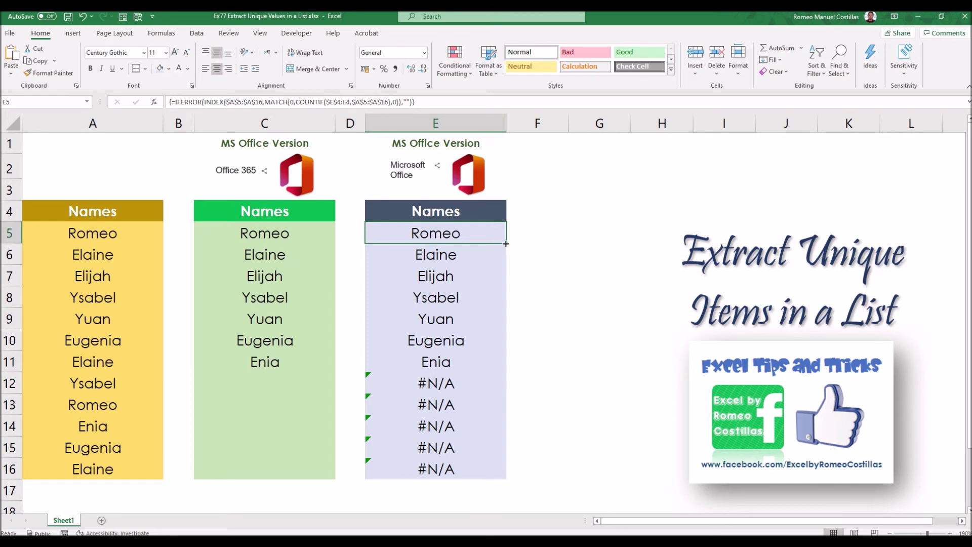
pyautogui.moveTo(503, 245); pyautogui.dragTo(505, 476)
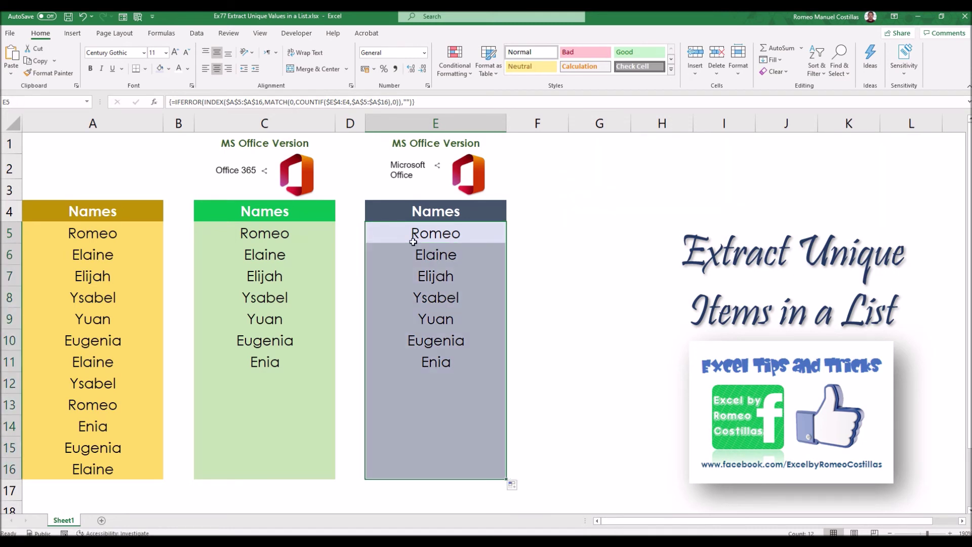
pyautogui.click(540, 295)
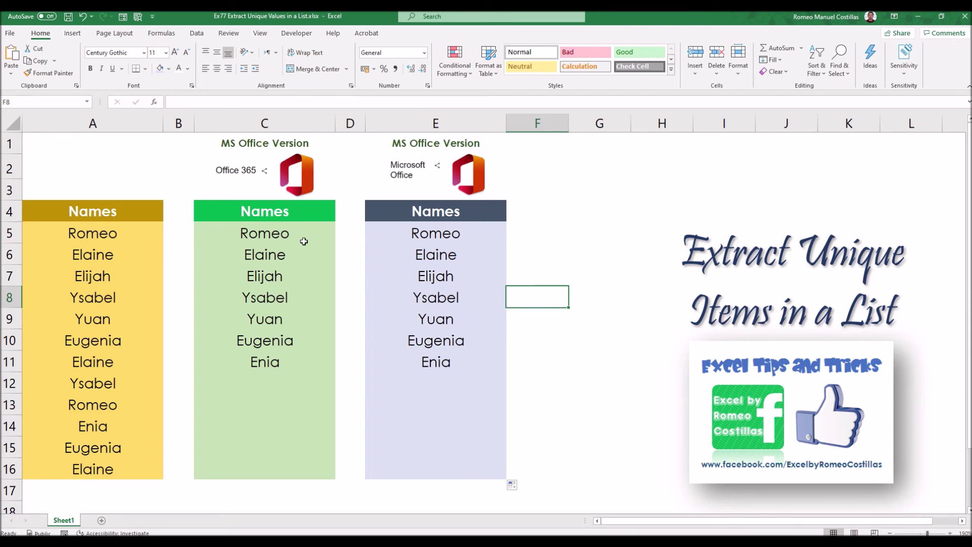